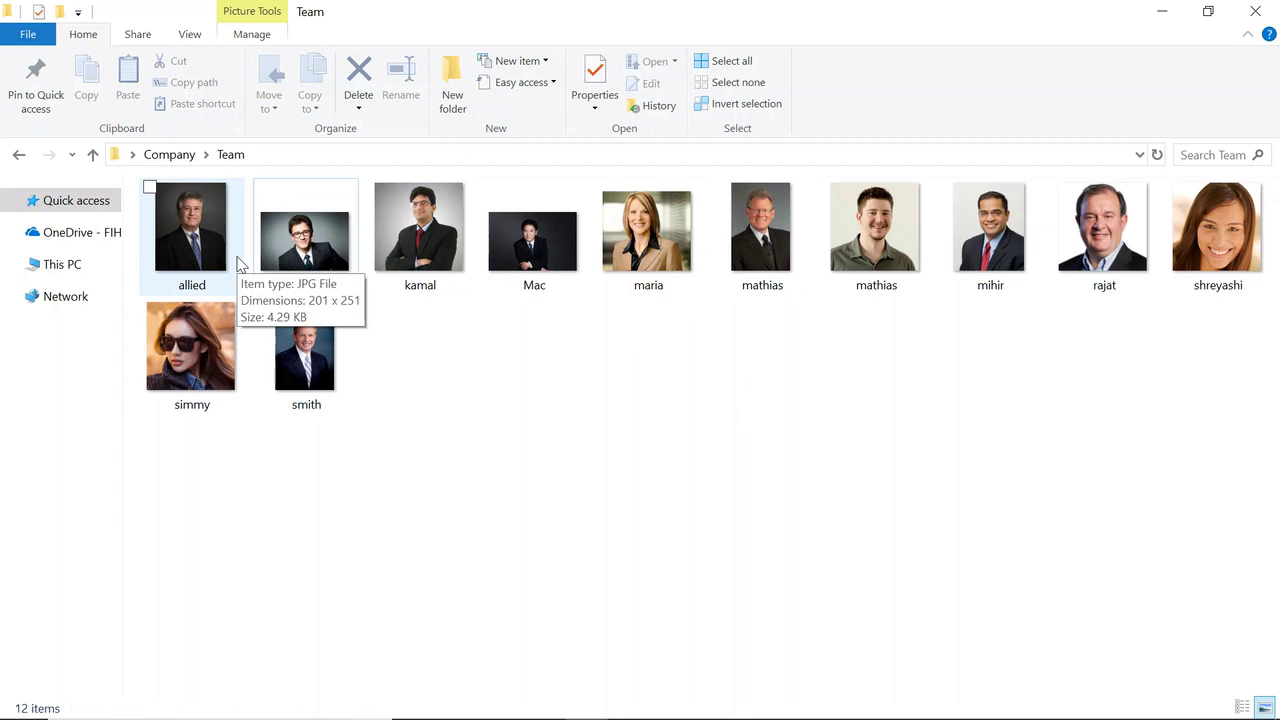
Select all twelve staff photos in the Team folder for insertion as pictures
{"action": "left_click", "coordinate": [1162, 11]}
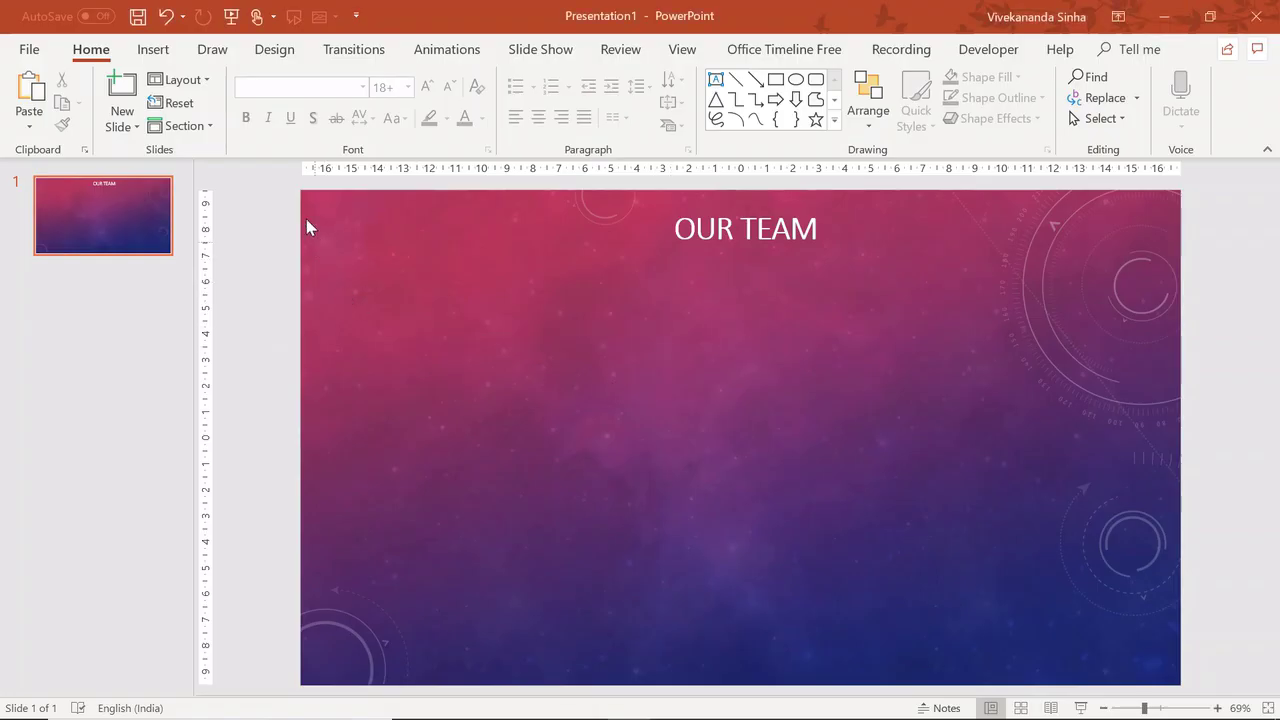
{"action": "left_click", "coordinate": [152, 55]}
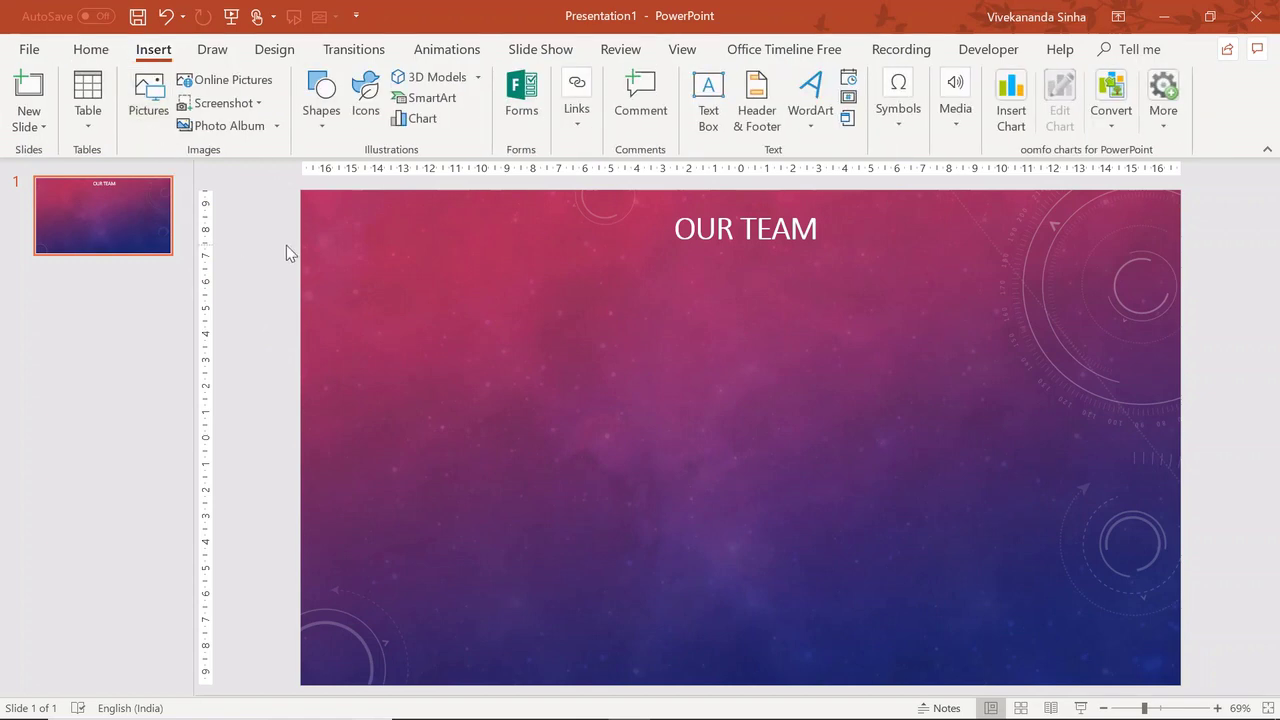
{"action": "left_click", "coordinate": [134, 106]}
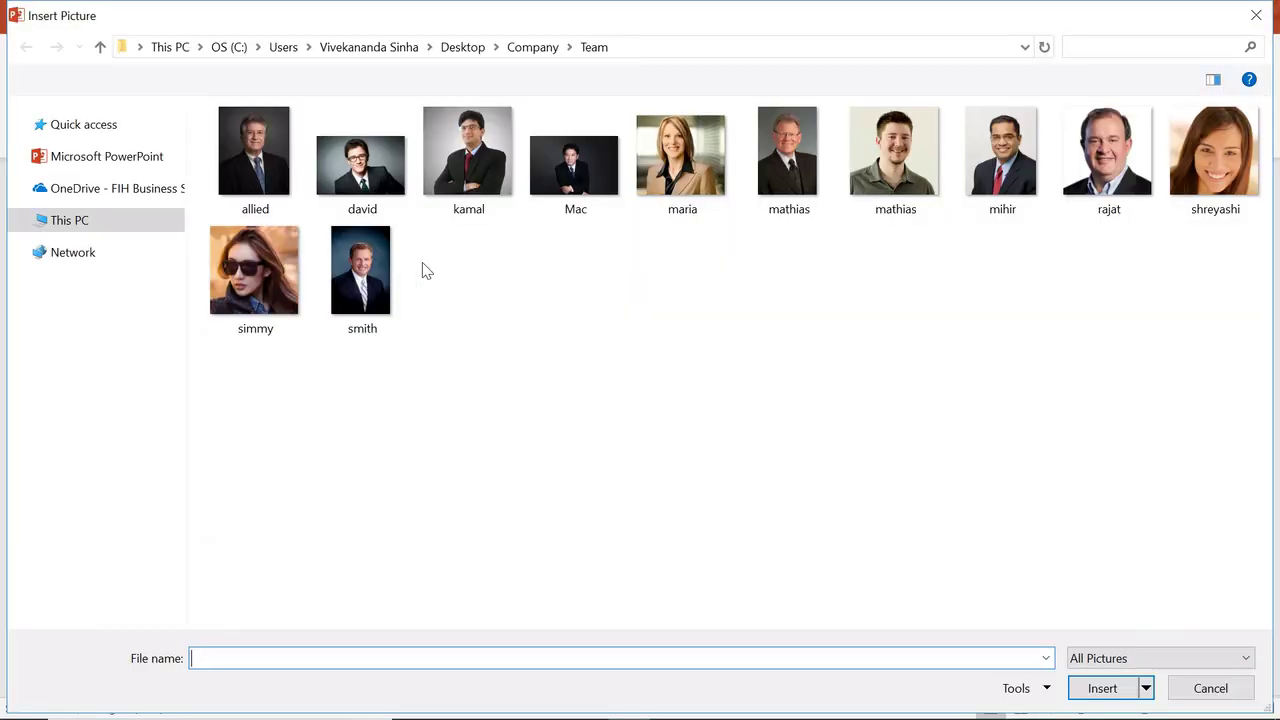
{"action": "left_click", "coordinate": [340, 170]}
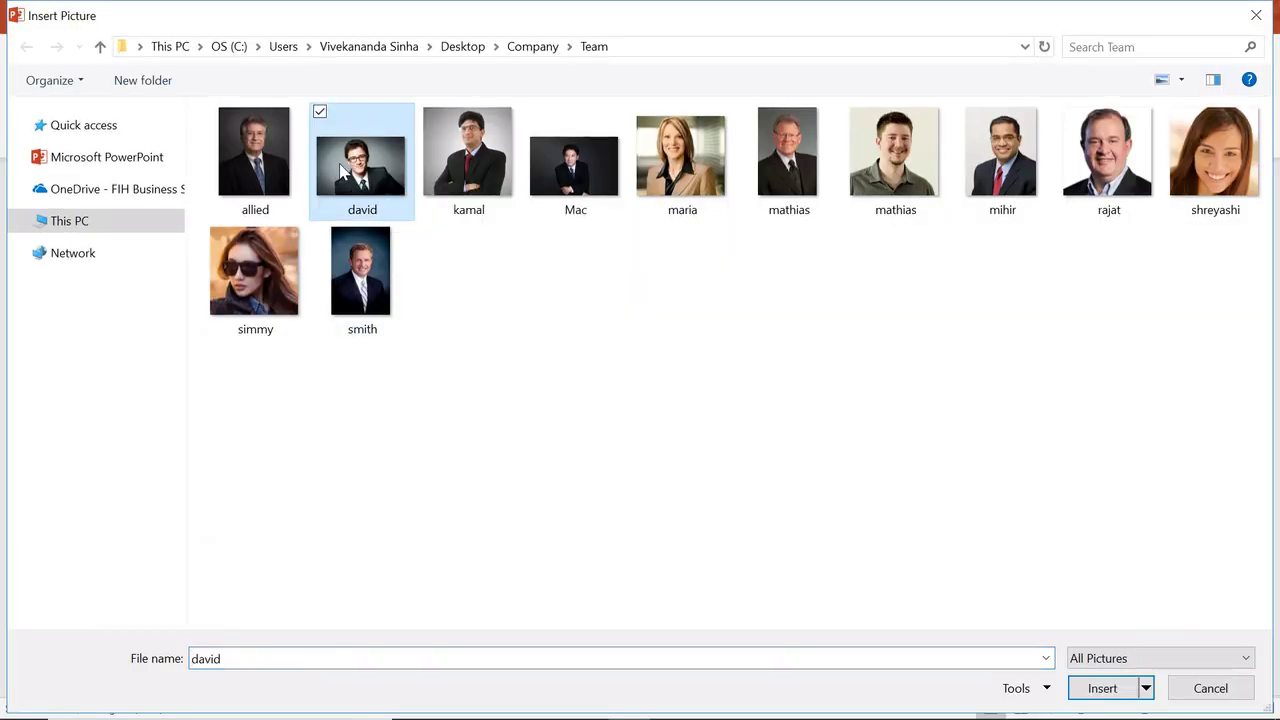
{"action": "key", "text": "ctrl+a"}
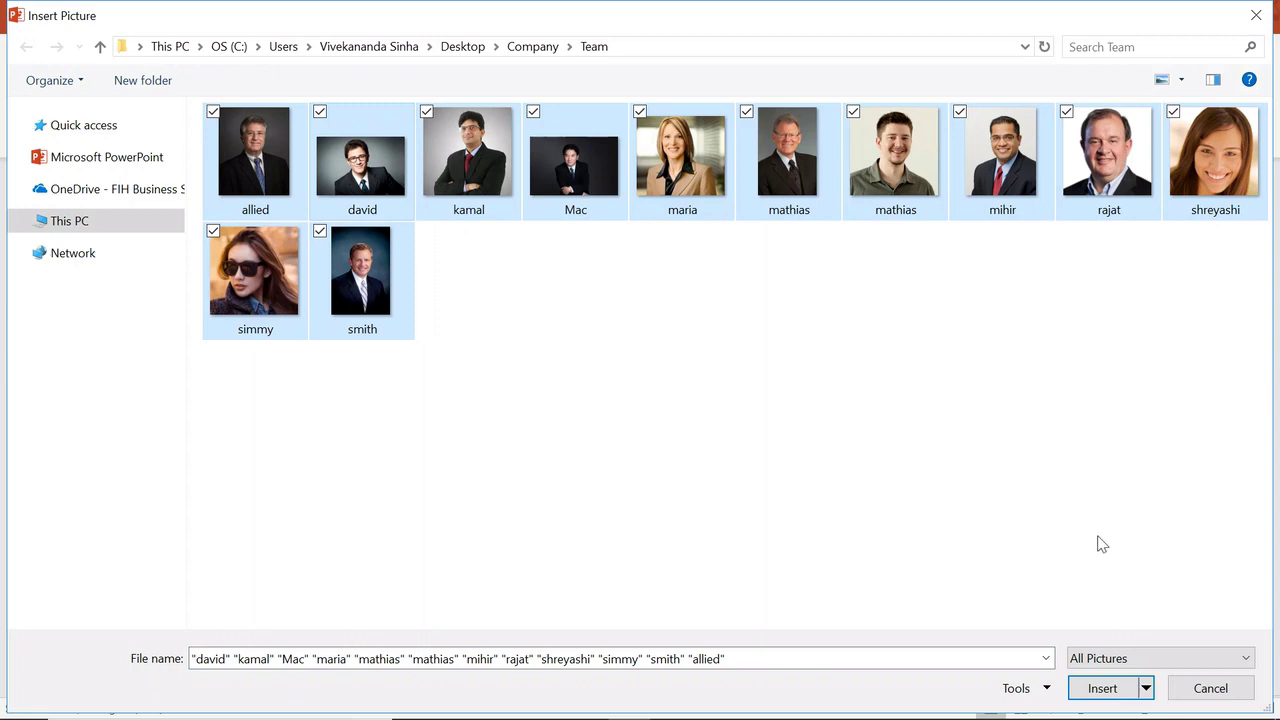
Insert the twelve photos and apply the Bending Picture Semi-Transparent Text picture layout
{"action": "left_click", "coordinate": [1091, 690]}
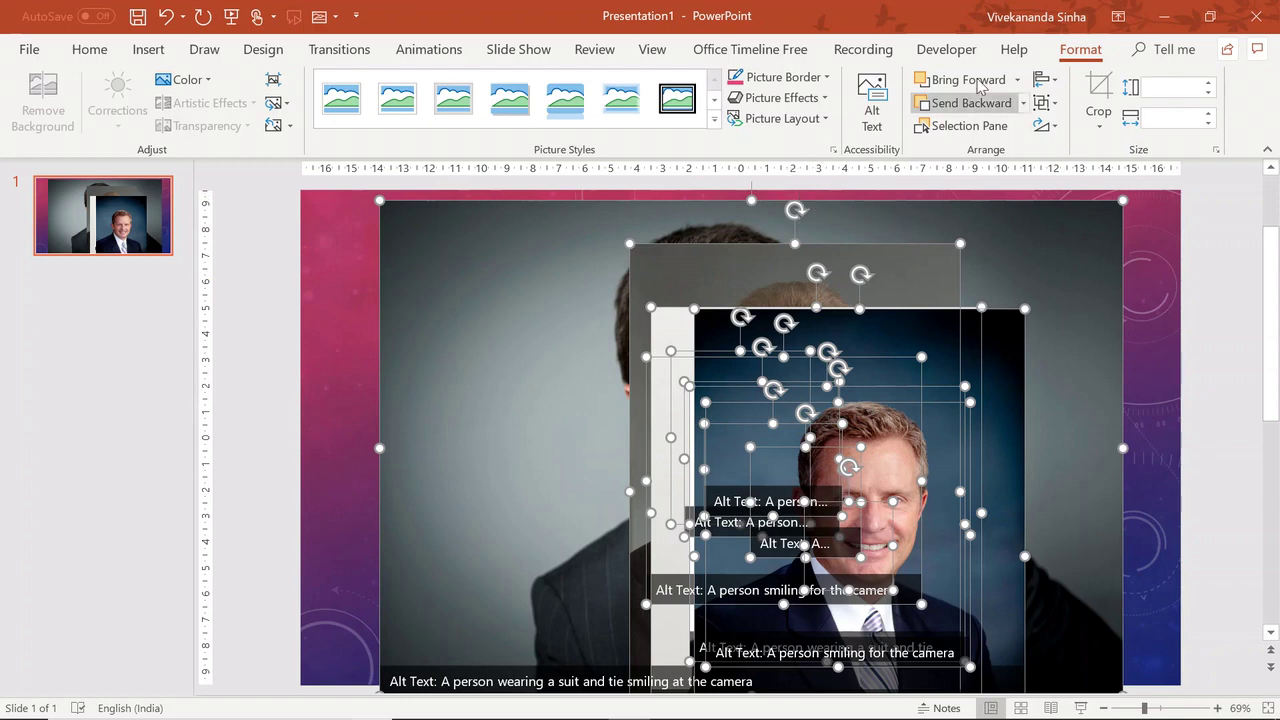
{"action": "left_click", "coordinate": [826, 120]}
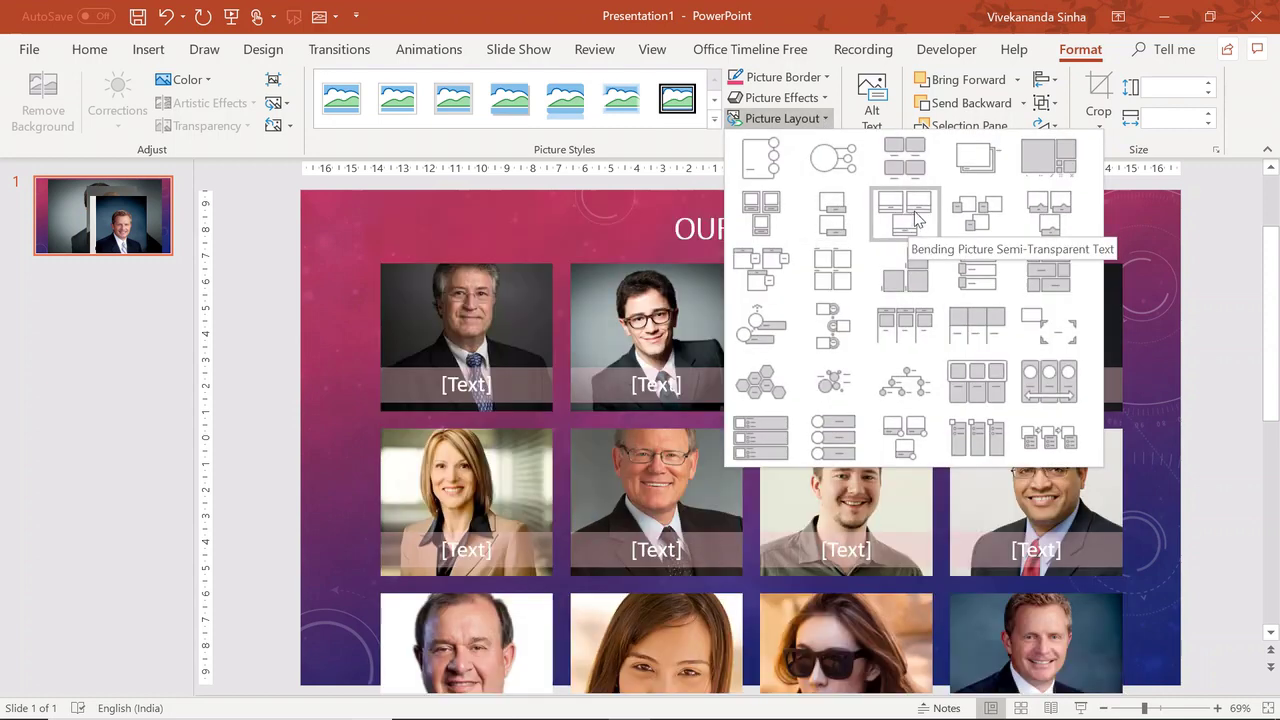
{"action": "left_click", "coordinate": [902, 212]}
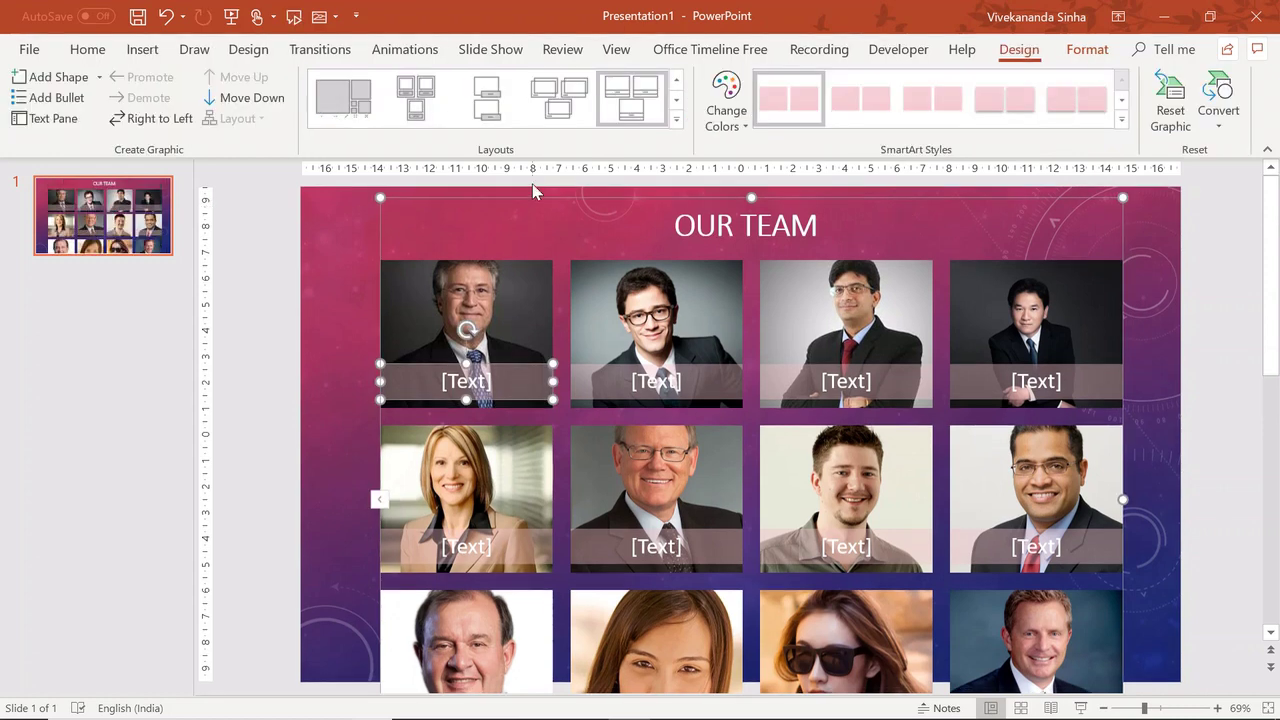
Shrink the grid from its top-left corner, widen it rightward, then shift it slightly left
{"action": "mouse_move", "coordinate": [380, 198]}
{"action": "left_mouse_down"}
{"action": "mouse_move", "coordinate": [549, 348]}
{"action": "mouse_move", "coordinate": [352, 238]}
{"action": "mouse_move", "coordinate": [406, 244]}
{"action": "left_mouse_up"}
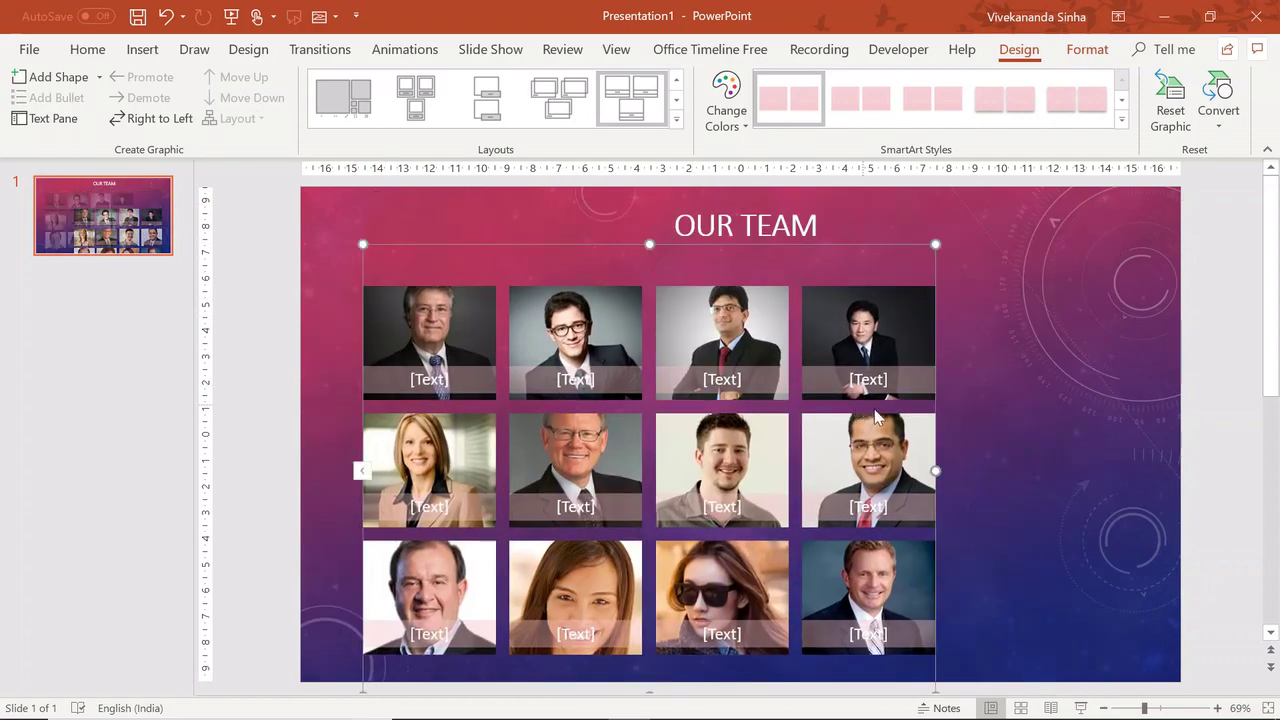
{"action": "left_click_drag", "start_coordinate": [935, 474], "coordinate": [1131, 464]}
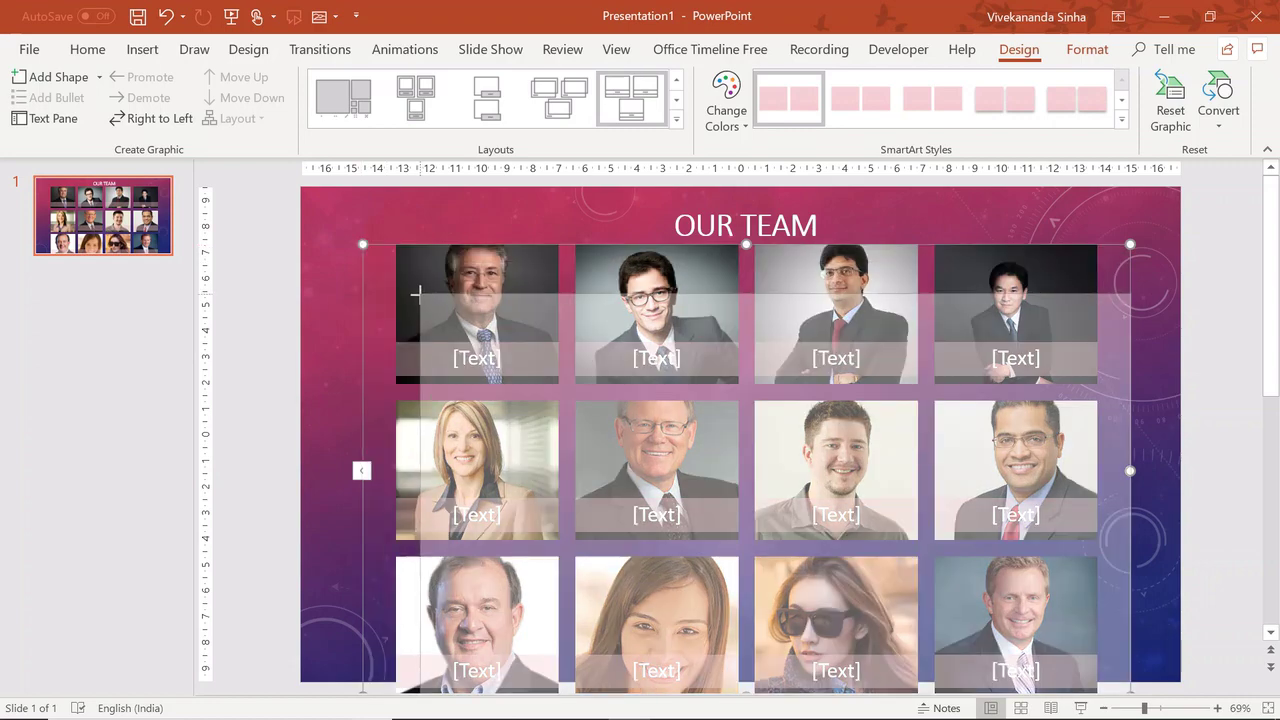
{"action": "mouse_move", "coordinate": [362, 243]}
{"action": "left_mouse_down"}
{"action": "mouse_move", "coordinate": [419, 293]}
{"action": "mouse_move", "coordinate": [379, 250]}
{"action": "left_mouse_up"}
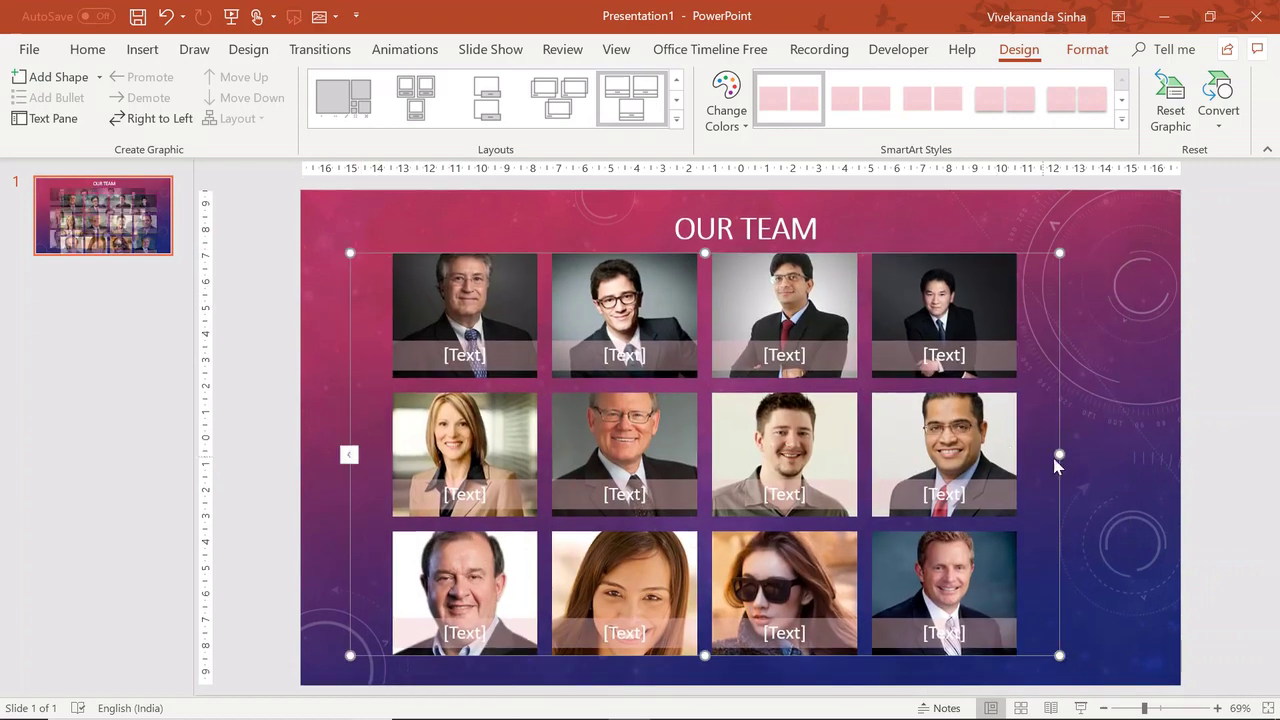
{"action": "left_click_drag", "start_coordinate": [1059, 454], "coordinate": [1125, 454]}
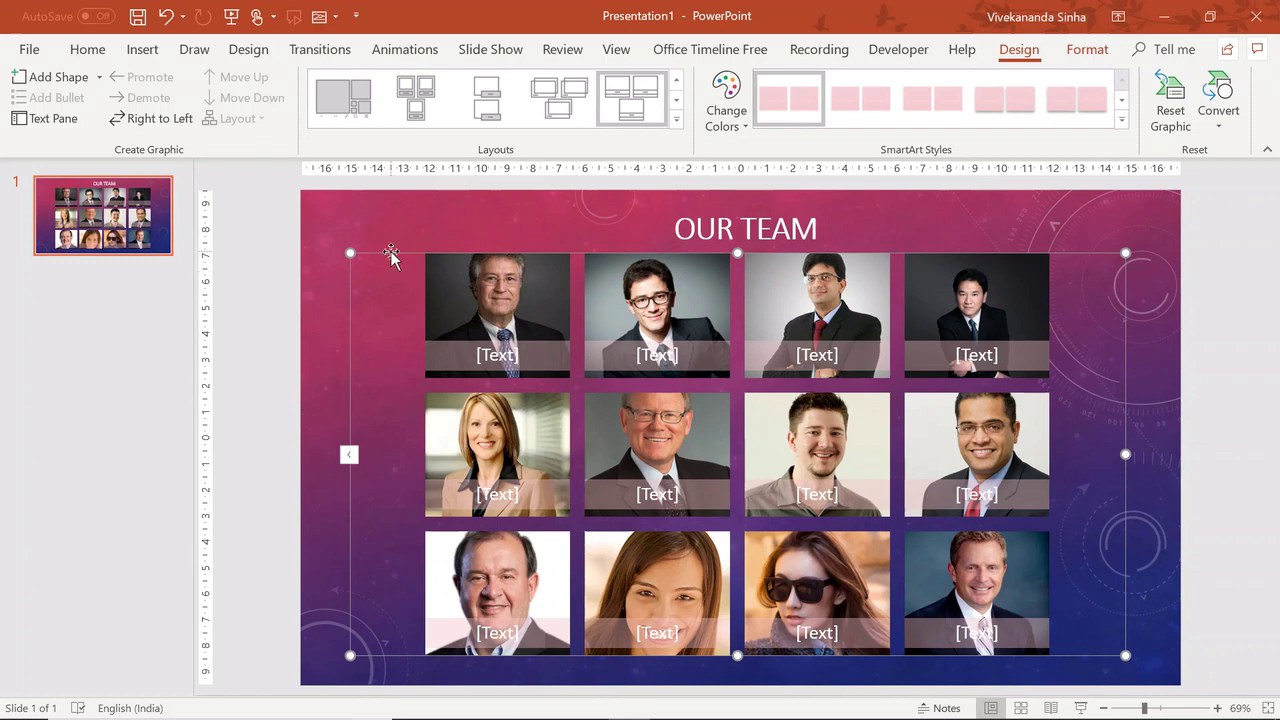
{"action": "left_click_drag", "start_coordinate": [391, 251], "coordinate": [365, 253]}
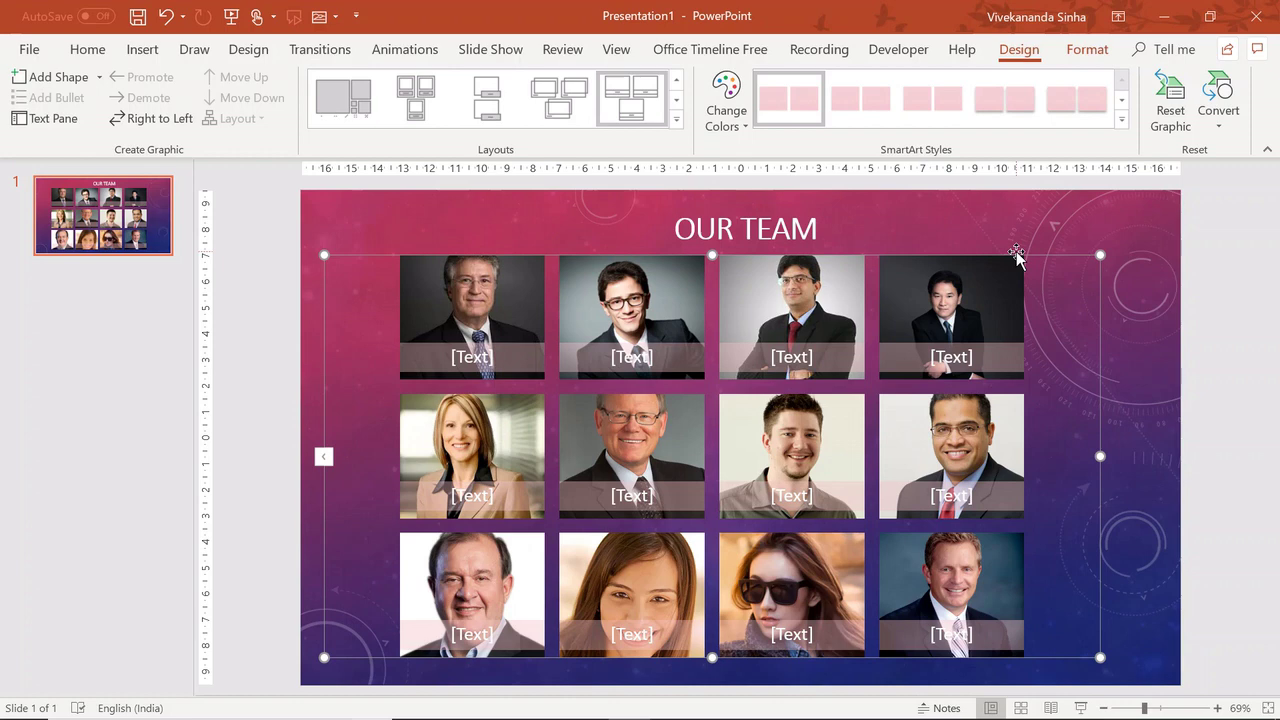
Apply Align Center to the photo grid from the Format tab's Arrange menu
{"action": "left_click", "coordinate": [1092, 55]}
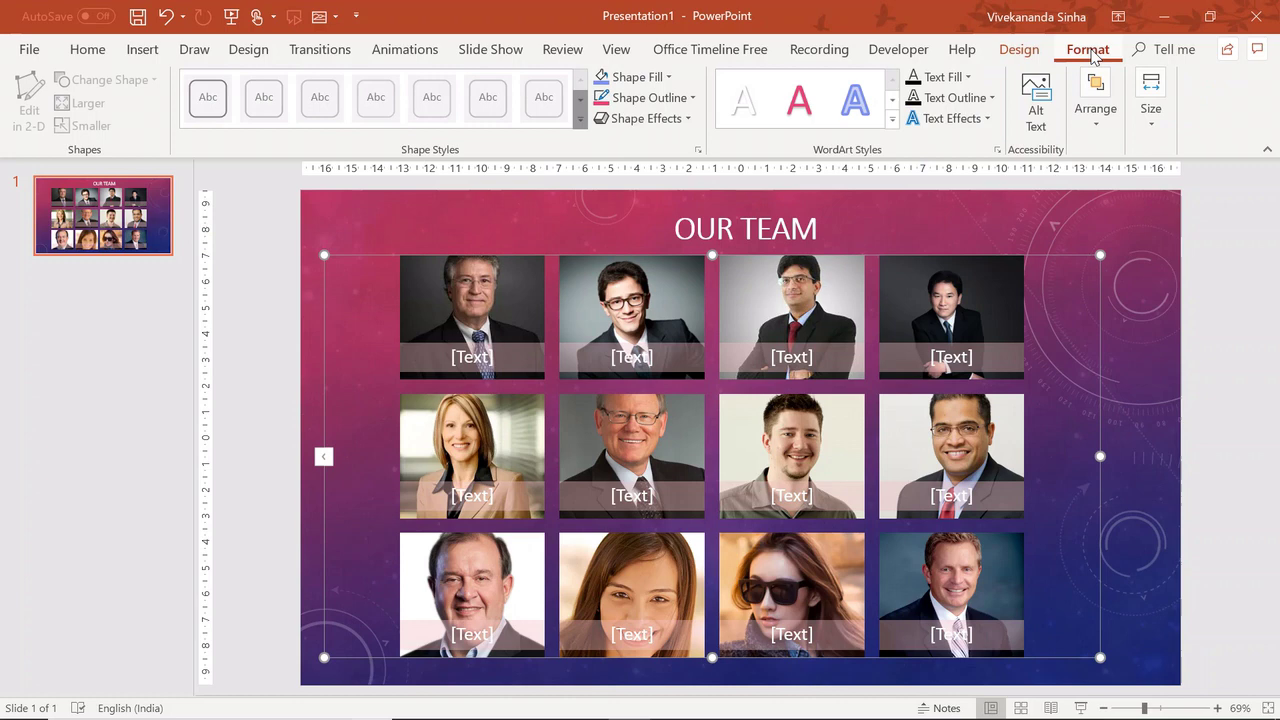
{"action": "left_click", "coordinate": [1100, 120]}
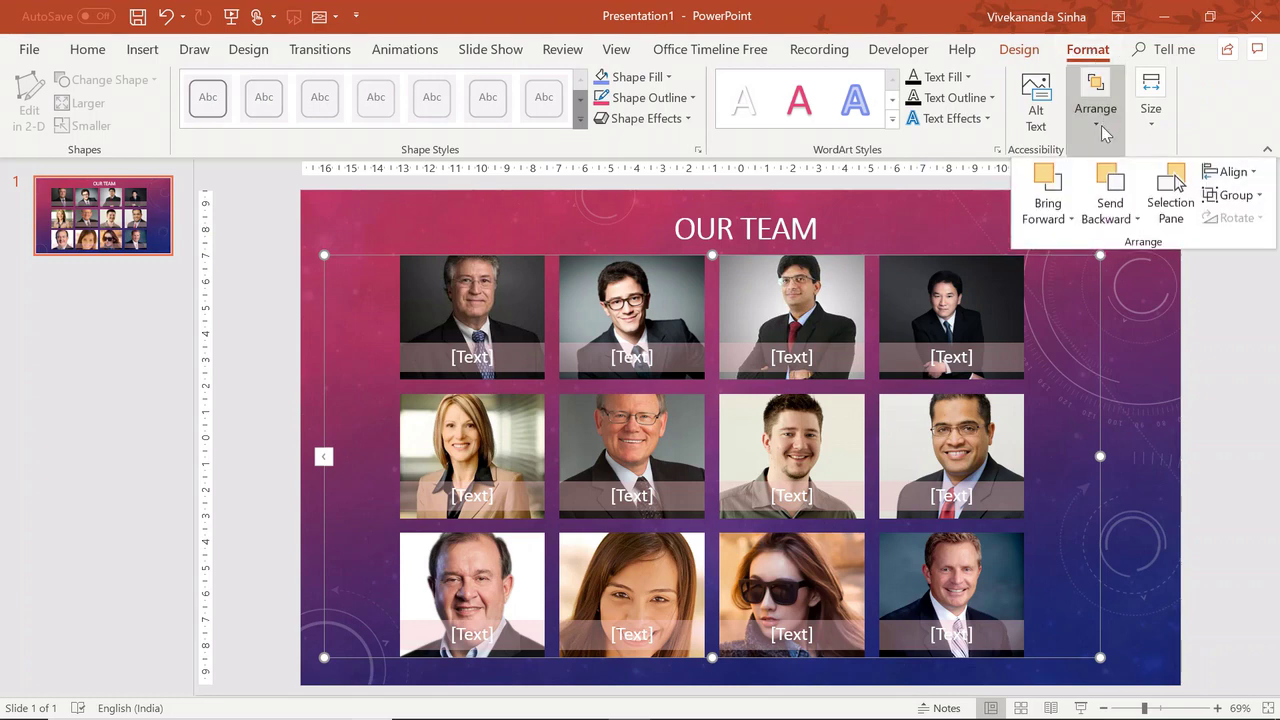
{"action": "left_click", "coordinate": [1252, 173]}
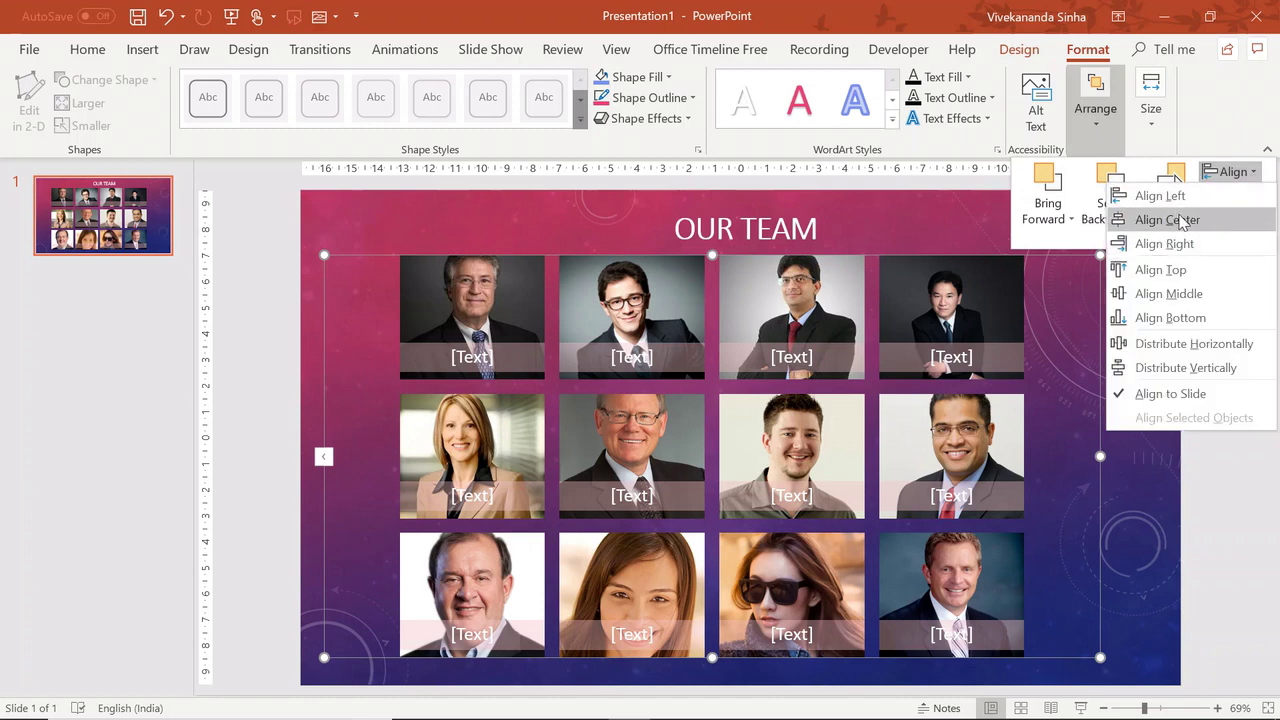
{"action": "left_click", "coordinate": [1182, 219]}
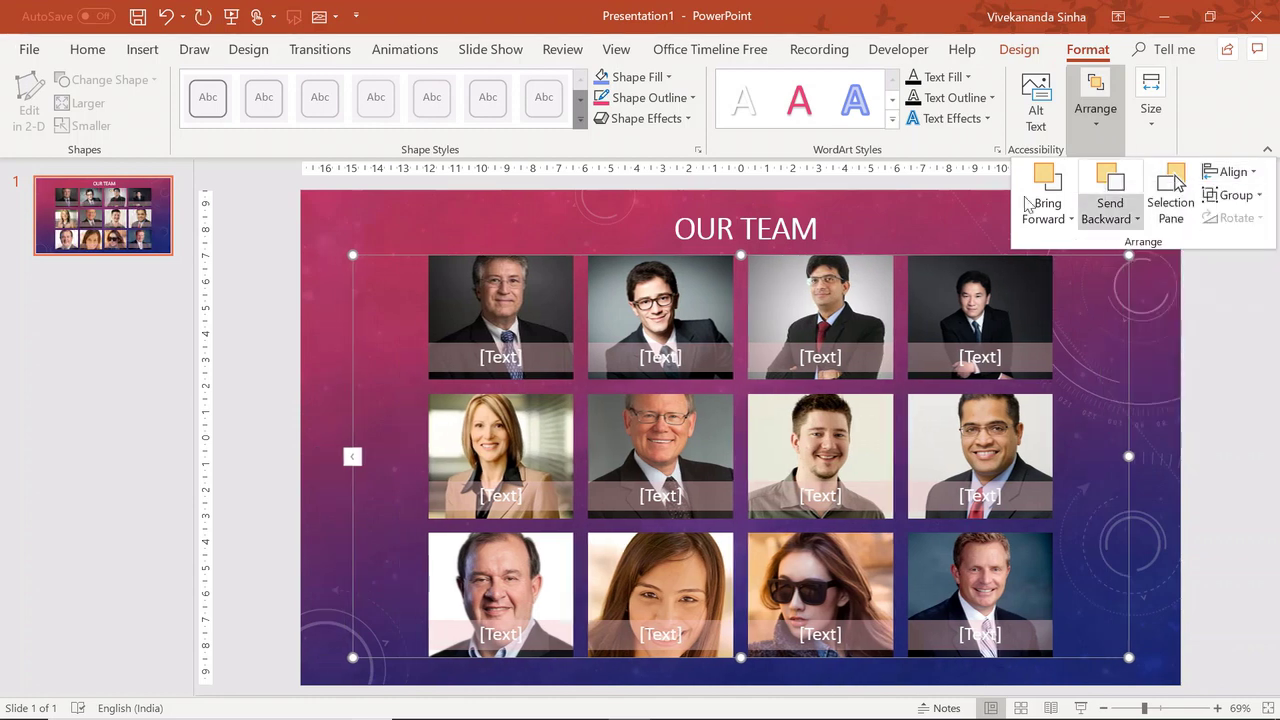
{"action": "left_click", "coordinate": [921, 211]}
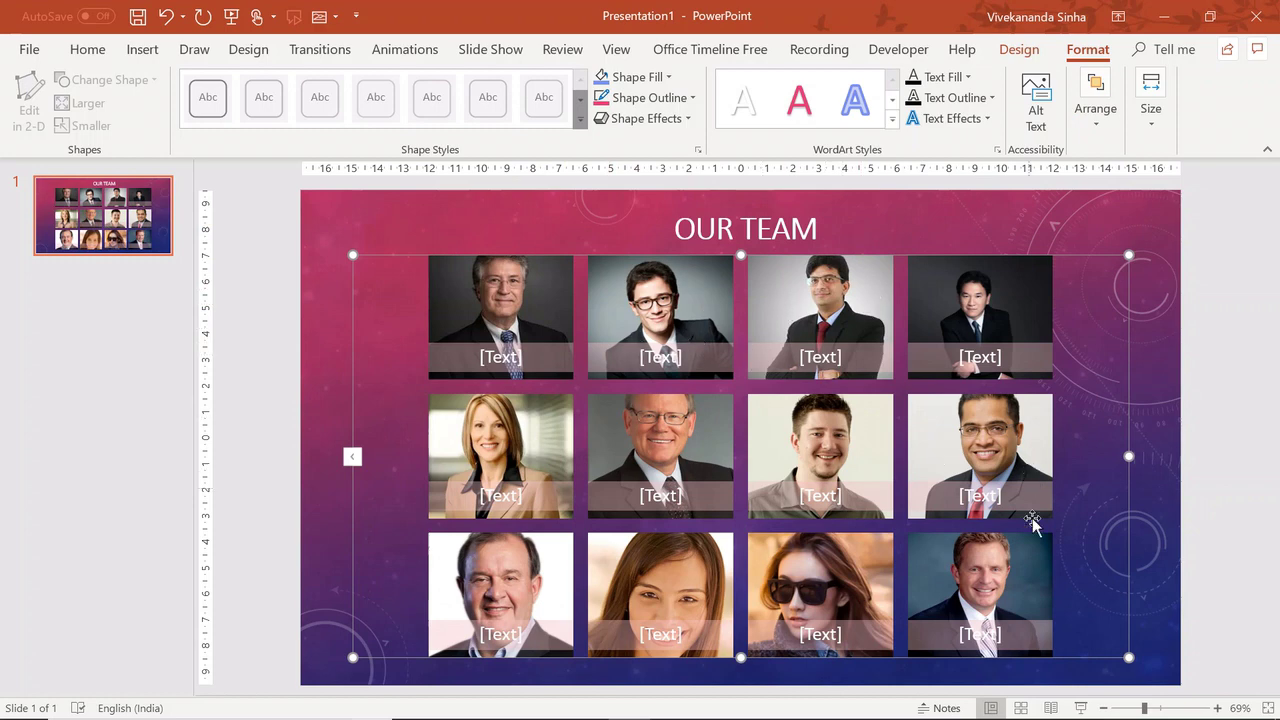
{"action": "left_click", "coordinate": [1081, 706]}
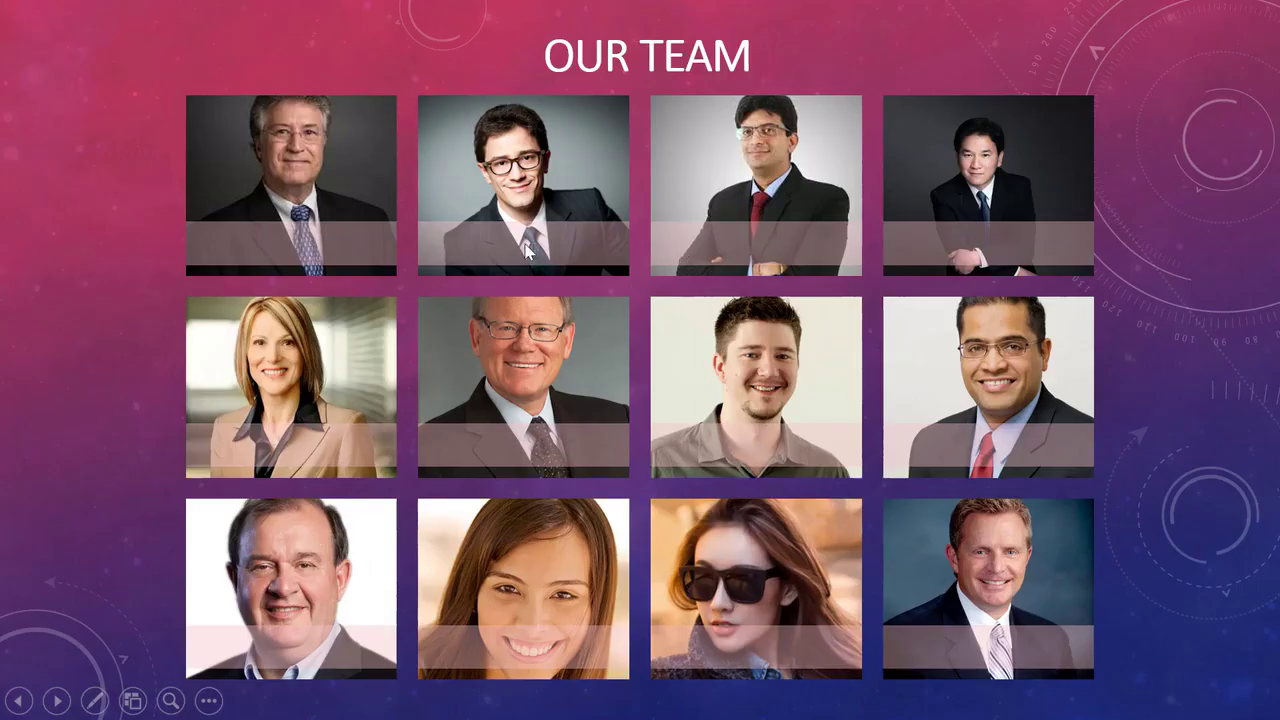
{"action": "key", "text": "Escape"}
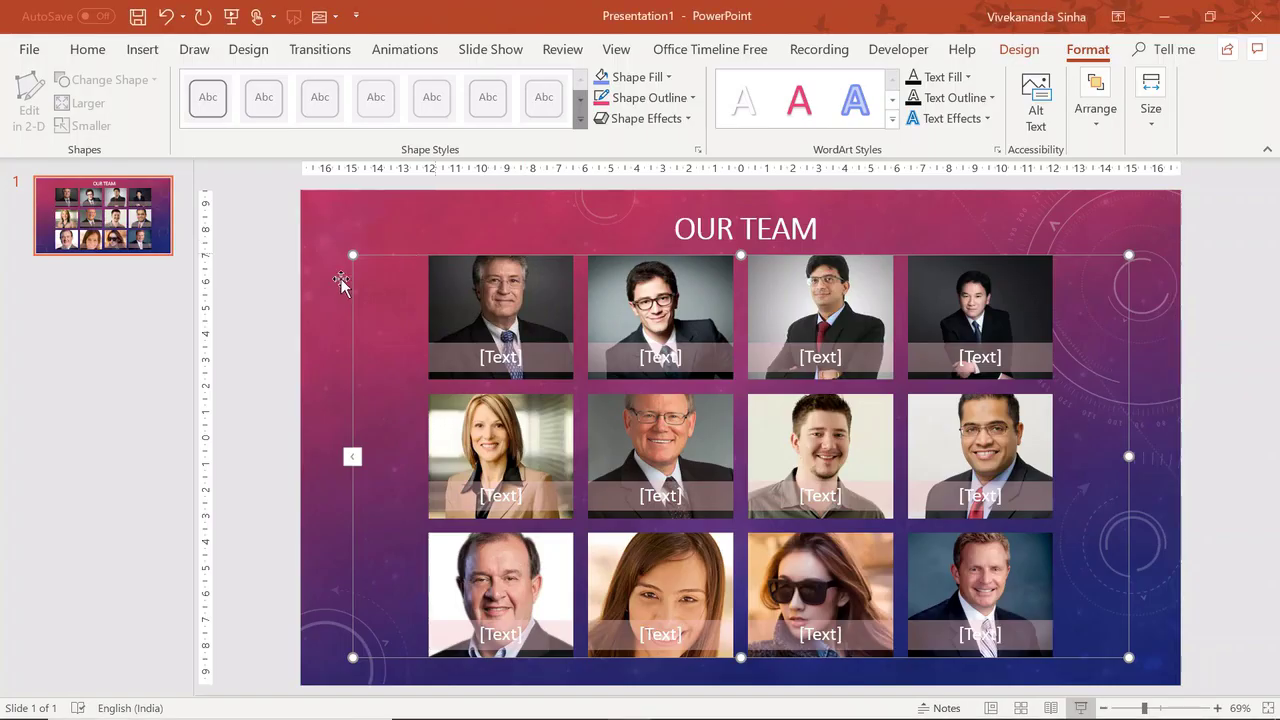
Replace the four top-row [Text] captions with each staff member's name
{"action": "left_click", "coordinate": [484, 352]}
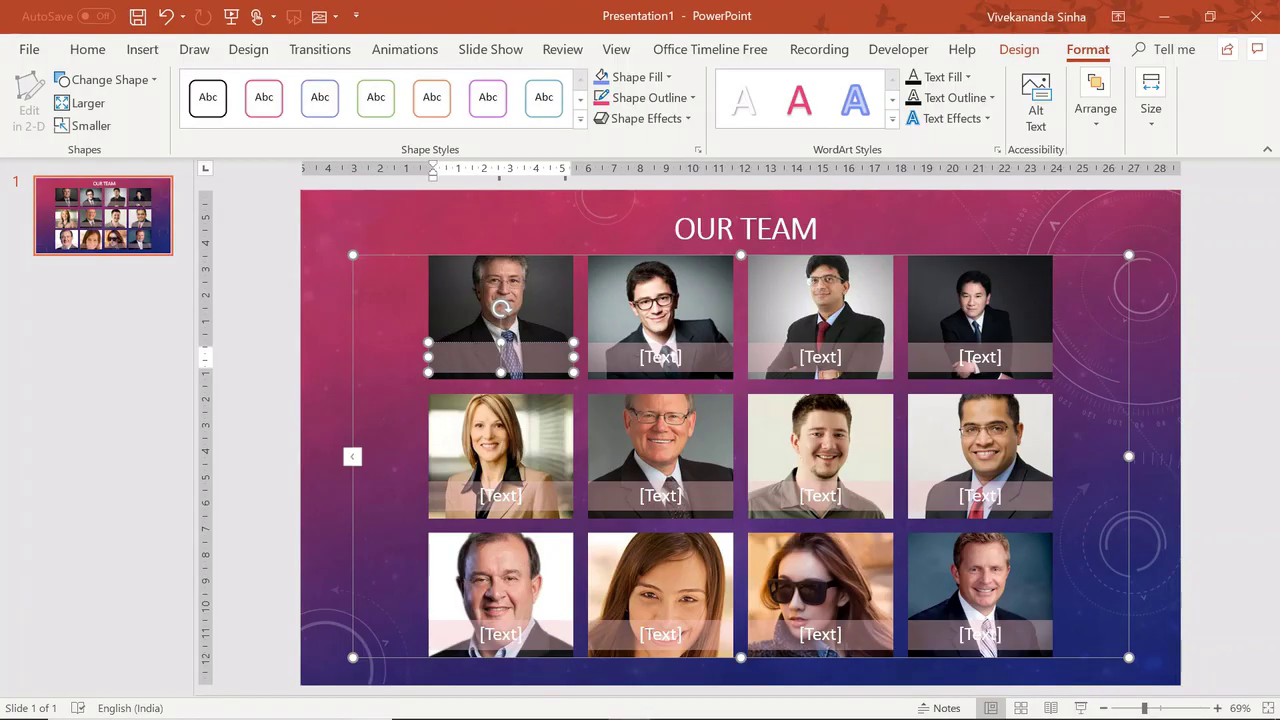
{"action": "type", "text": "Davin"}
{"action": "left_click", "coordinate": [647, 358]}
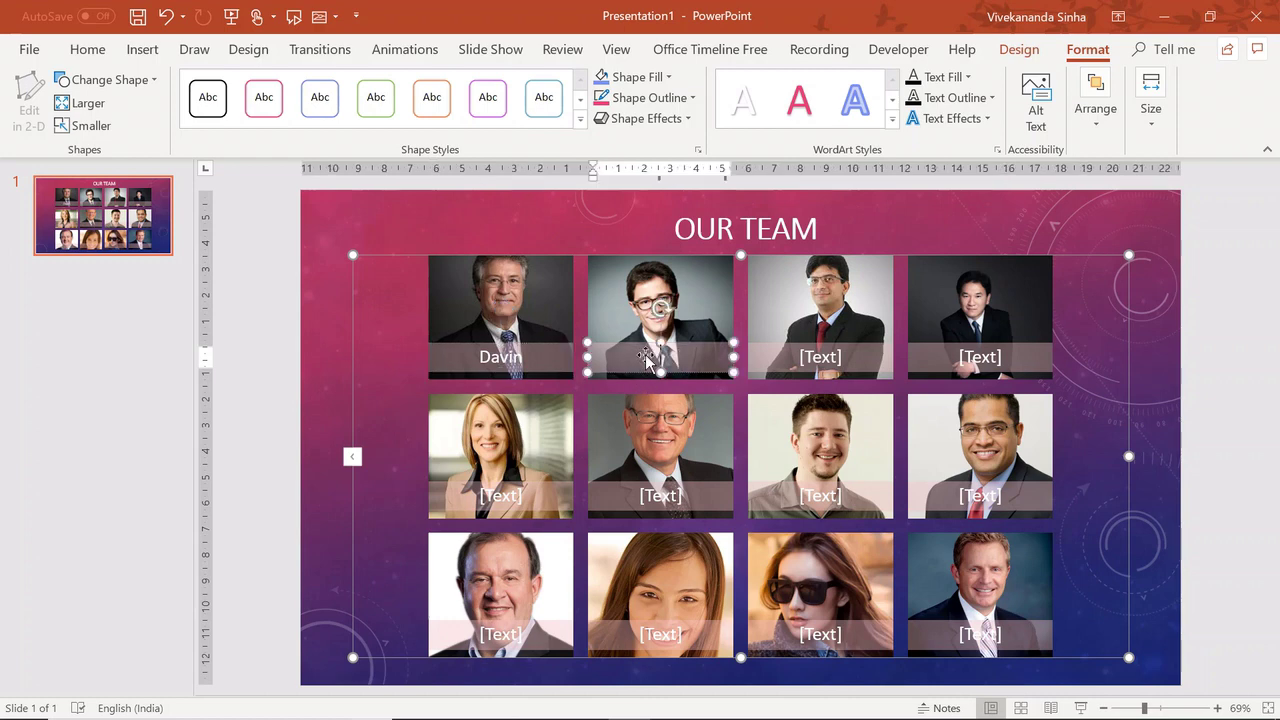
{"action": "type", "text": "A"}
{"action": "type", "text": "llen"}
{"action": "left_click", "coordinate": [820, 357]}
{"action": "type", "text": "Manoj"}
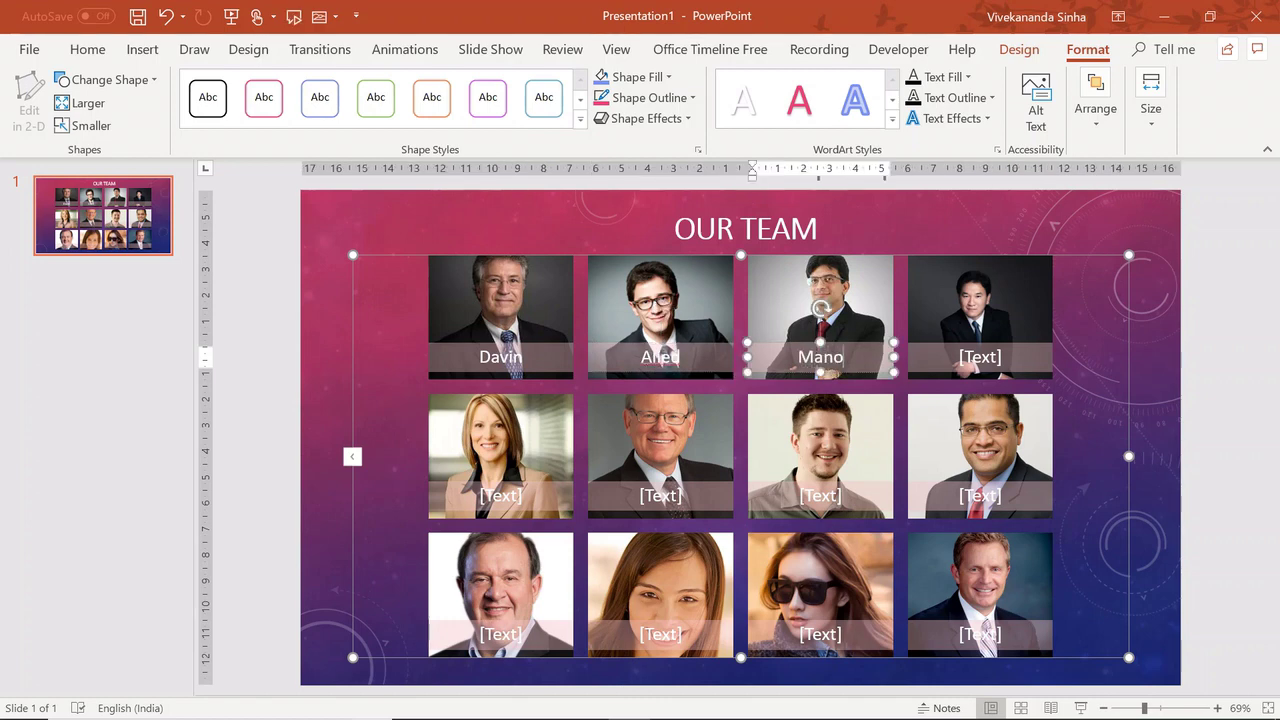
{"action": "left_click", "coordinate": [972, 357]}
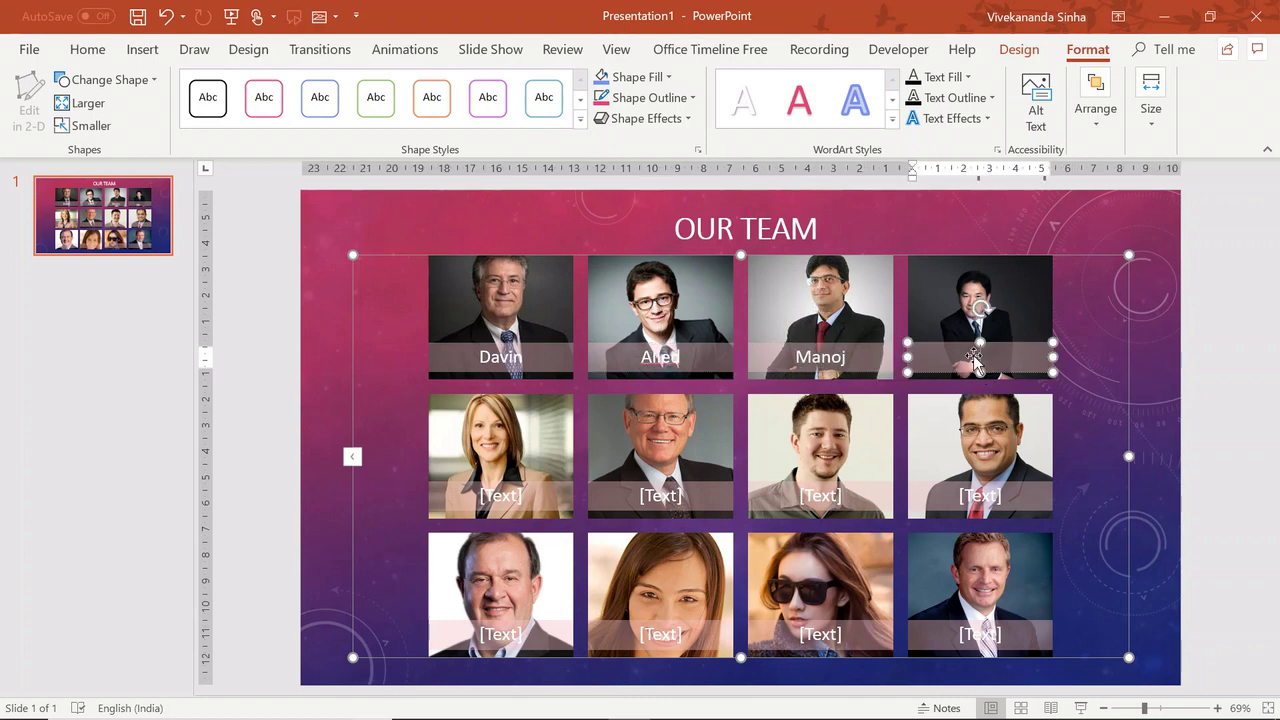
{"action": "type", "text": "Sachin"}
{"action": "left_click", "coordinate": [360, 234]}
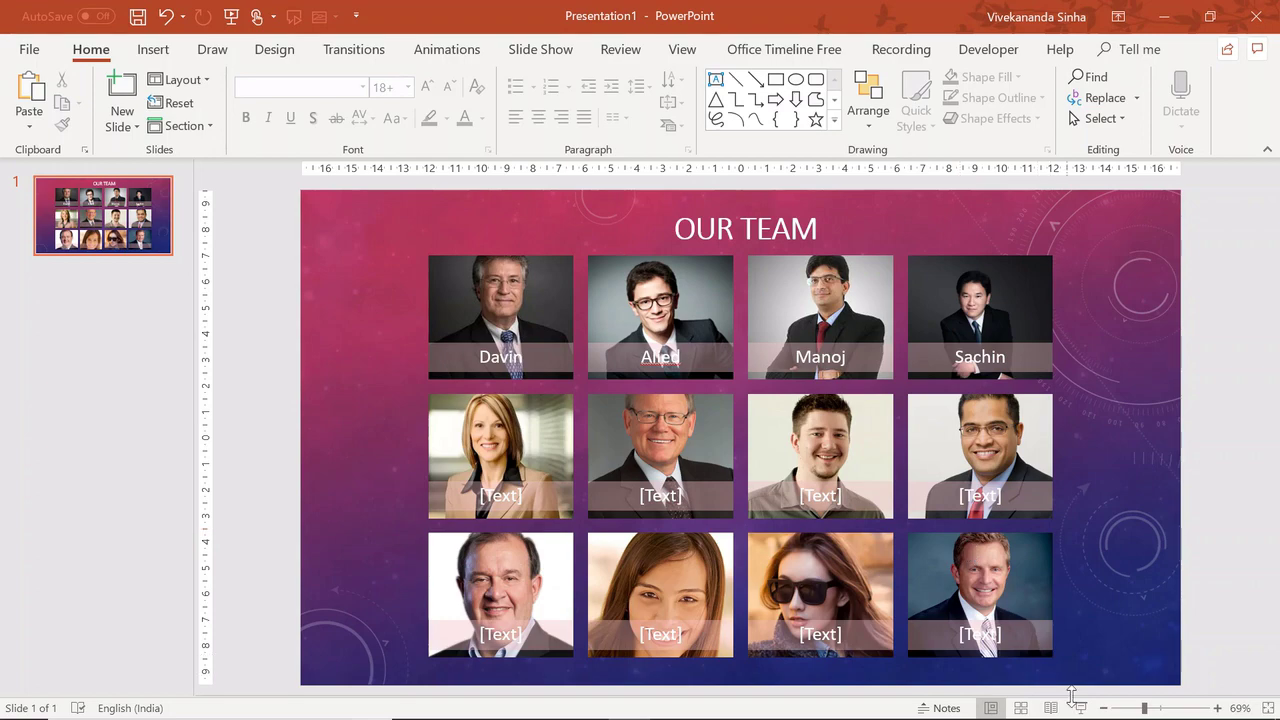
Start the slide show from the OUR TEAM slide with F5
{"action": "key", "text": "F5"}
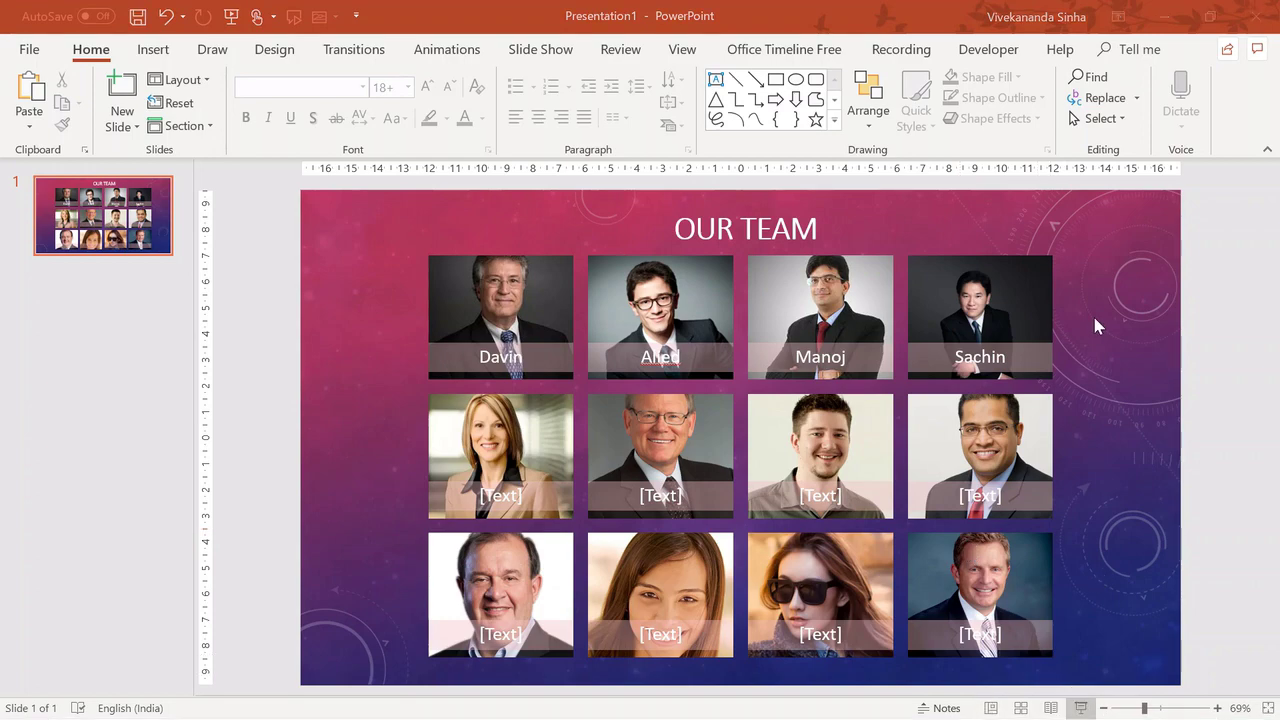